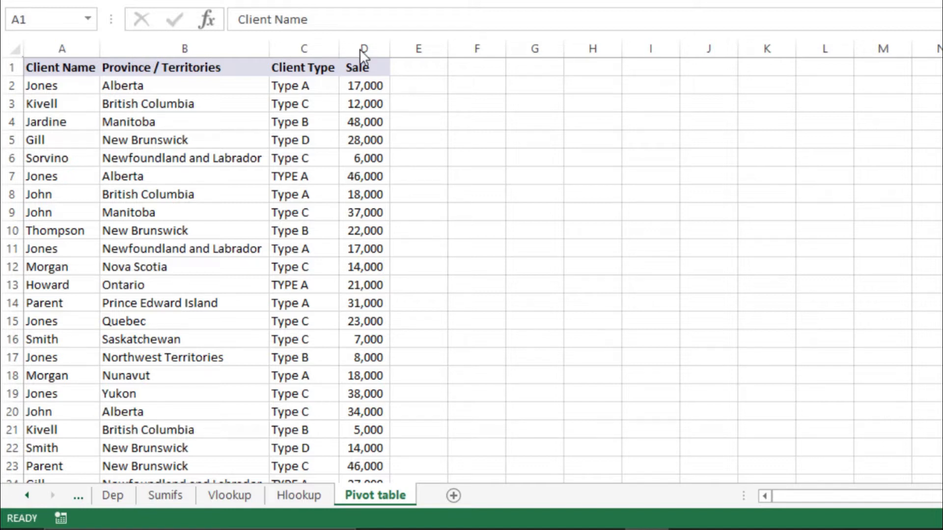
Create a PivotChart with its pivot table on a new worksheet from the whole sales data range A1:D204.
click(325, 84)
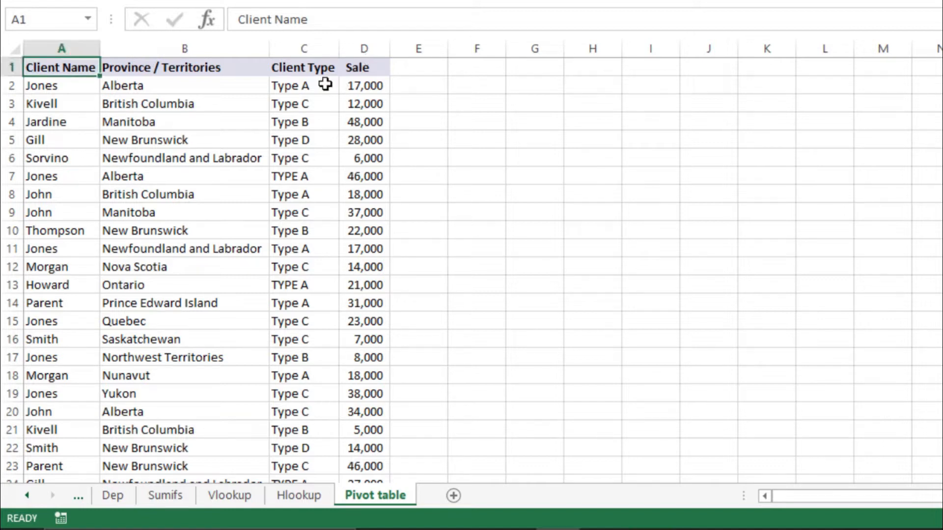
key(ctrl+Down)
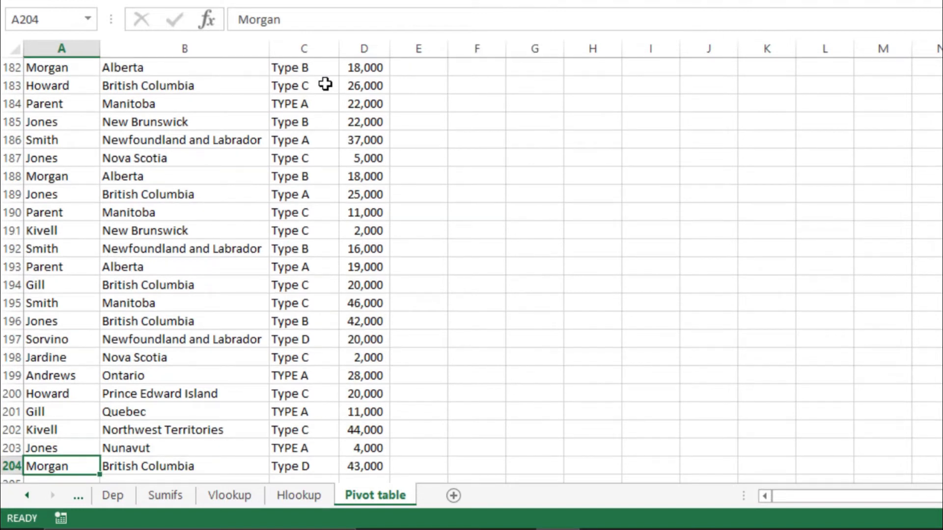
key(ctrl+Up)
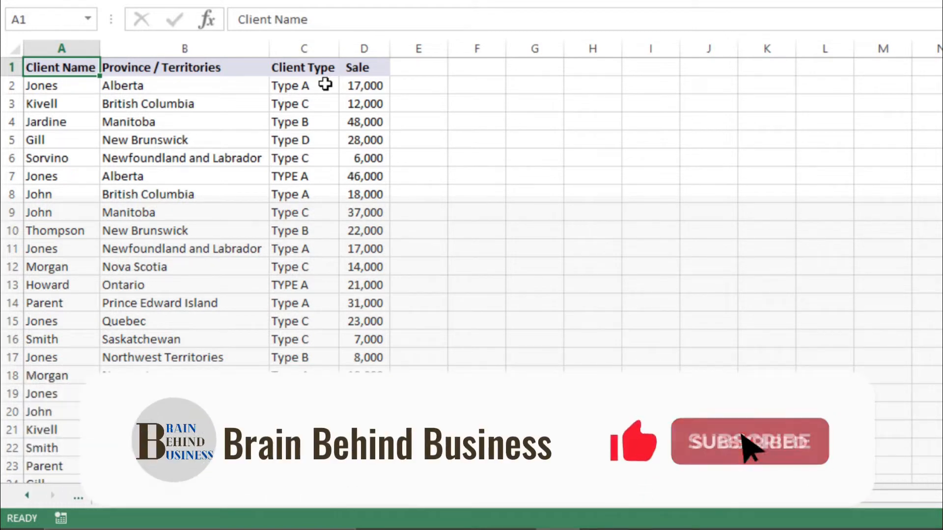
key(ctrl+a)
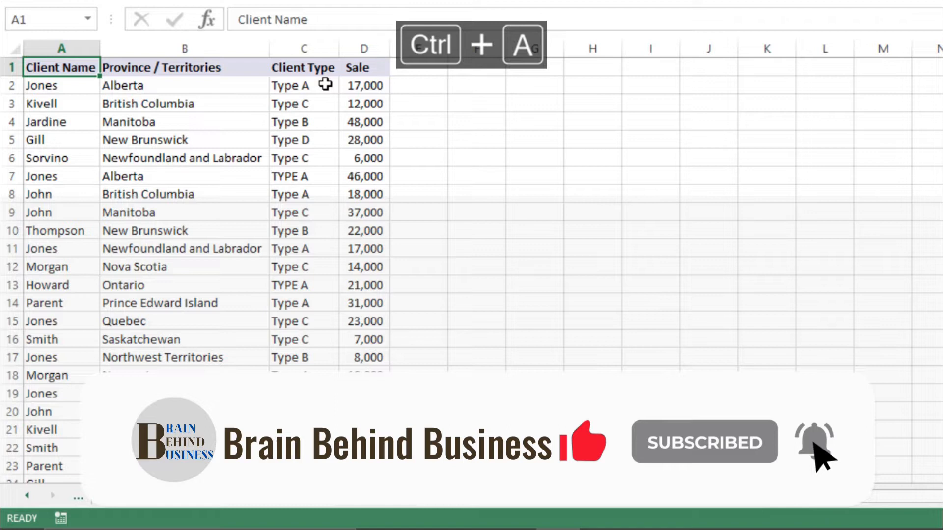
key(ctrl+a)
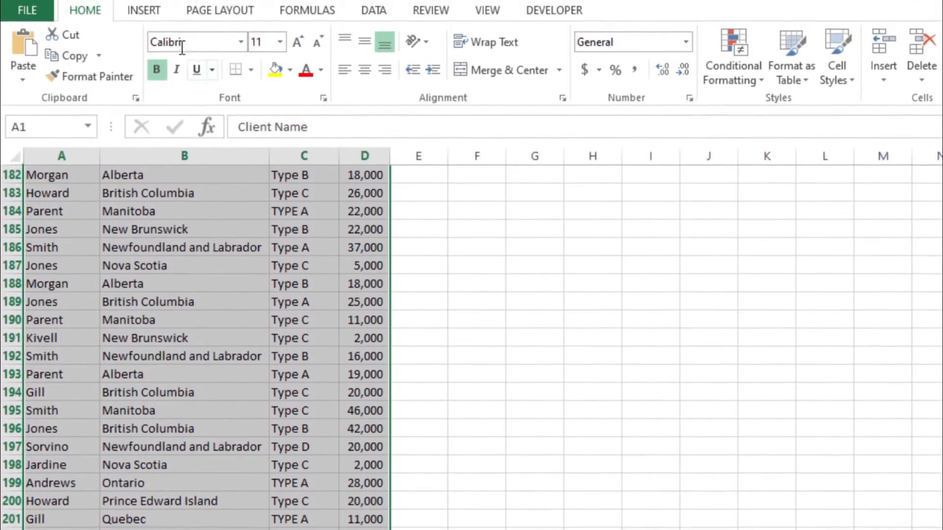
click(144, 11)
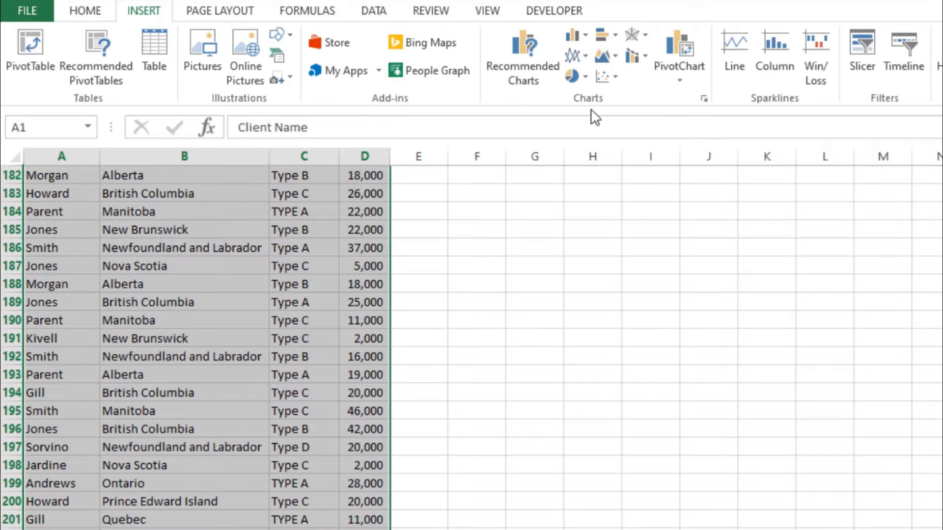
click(682, 43)
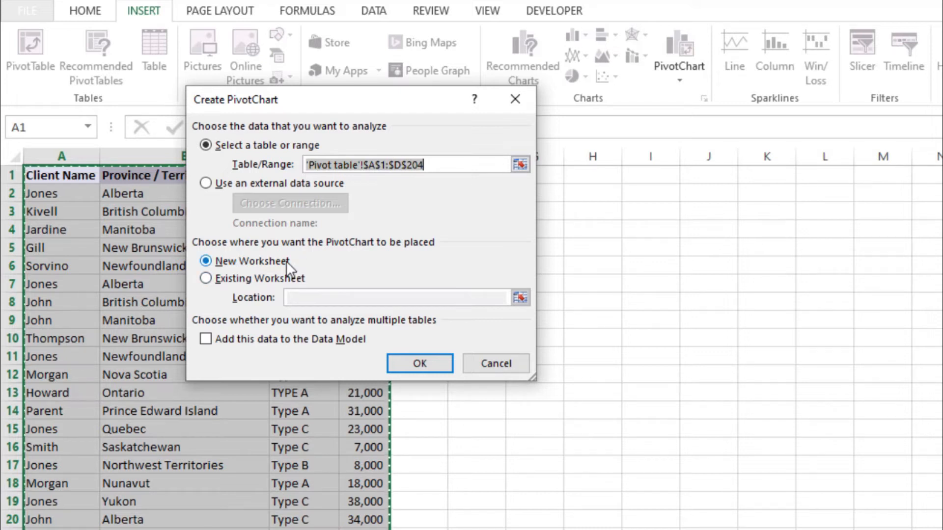
click(407, 361)
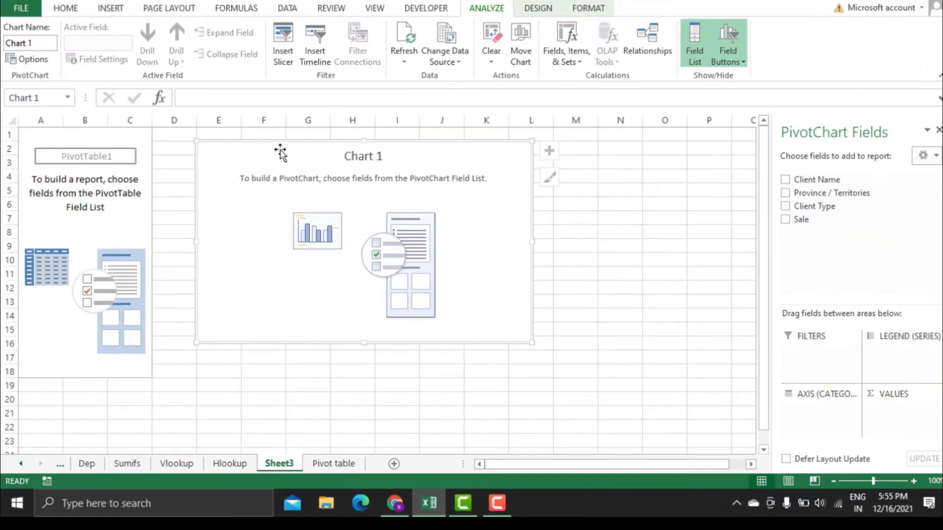
Move the empty chart away from the pivot table, and plot the sum of Sale by Client Name.
drag(280, 149, 451, 219)
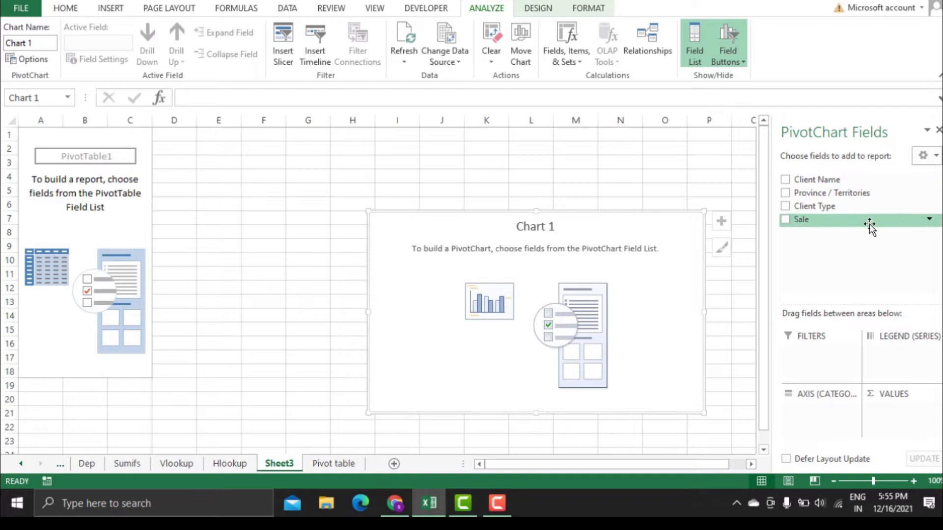
mouse_move(808, 221)
mouse_down()
mouse_move(884, 340)
mouse_move(890, 415)
mouse_up()
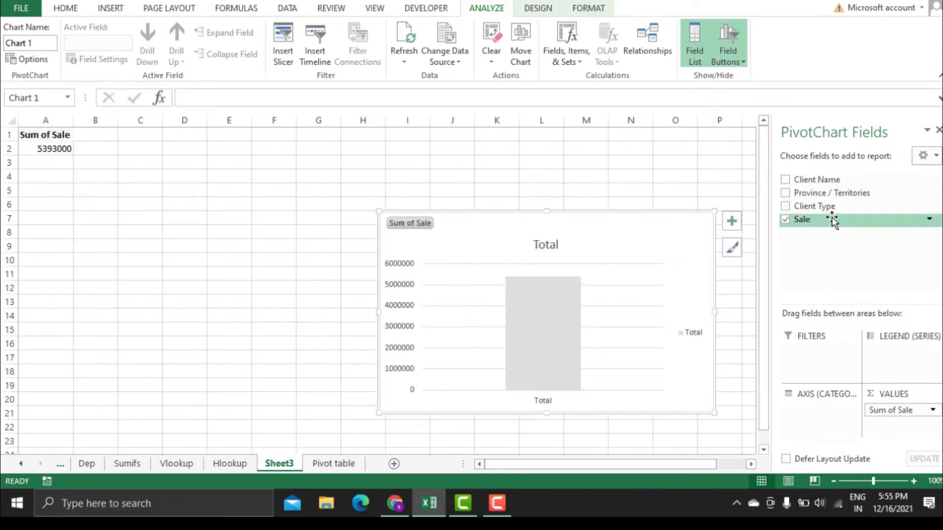
drag(818, 180, 825, 417)
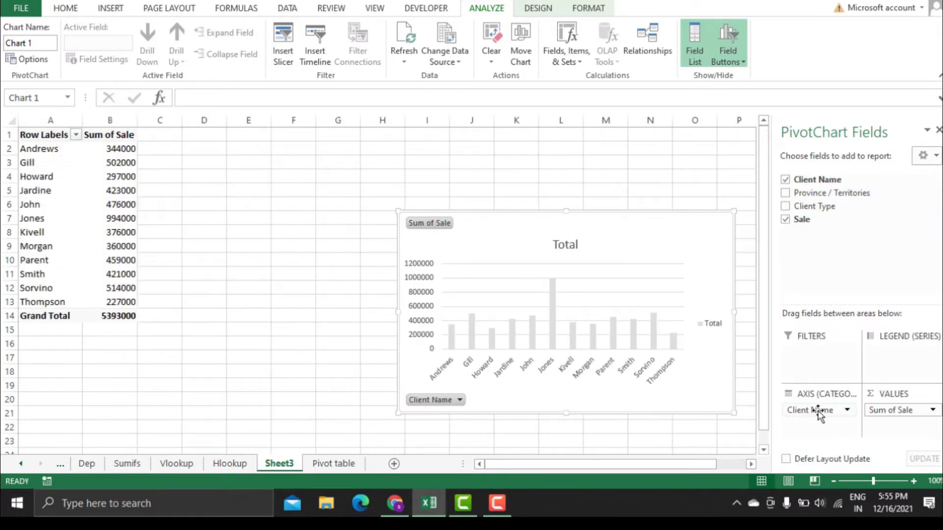
mouse_move(126, 218)
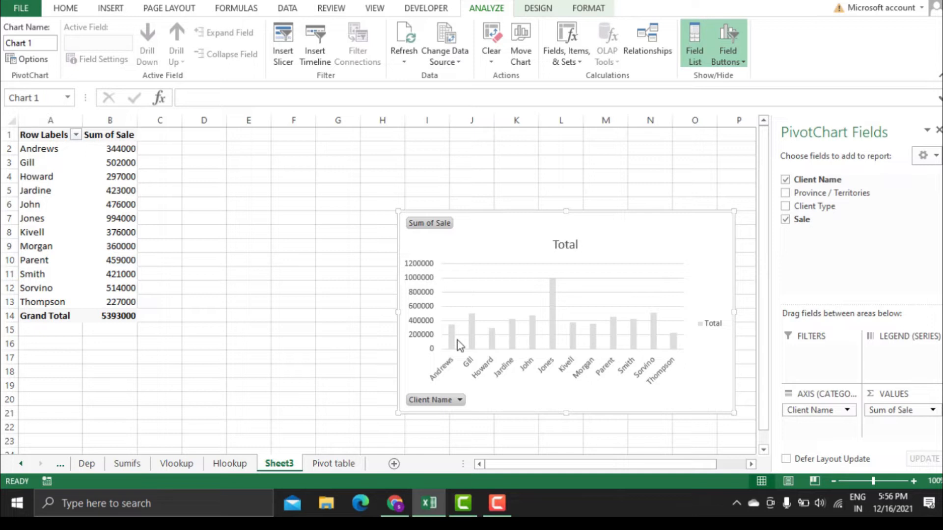
mouse_move(457, 340)
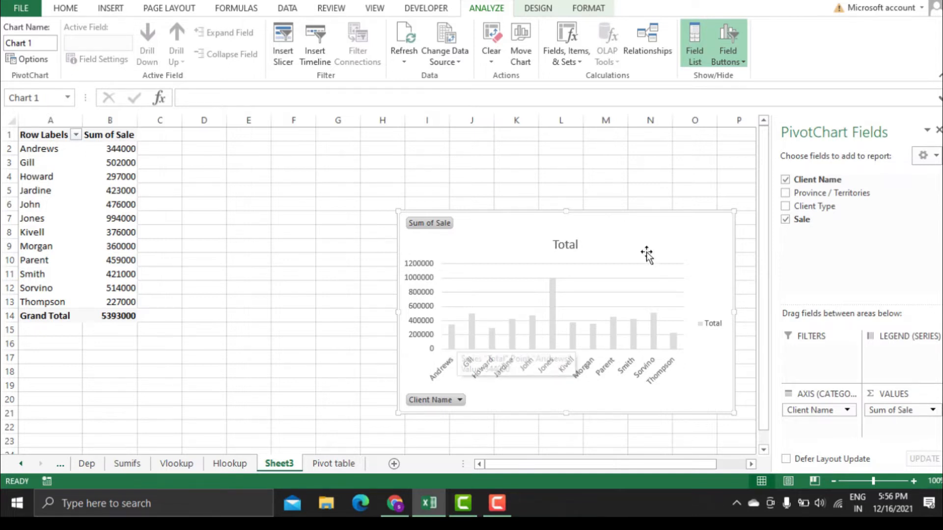
Split the sales by Client Type as the chart's legend series, and compare the result with the source data sheet.
drag(818, 206, 895, 347)
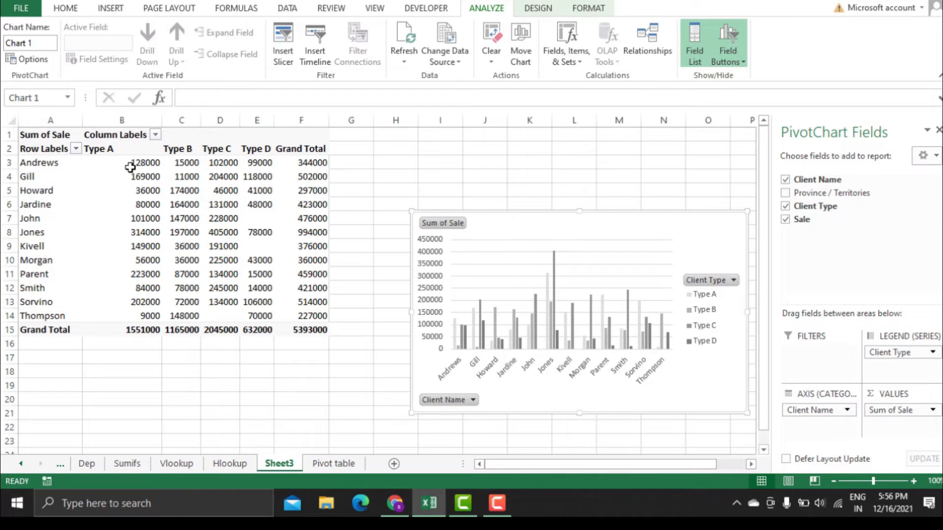
mouse_move(130, 168)
mouse_move(224, 163)
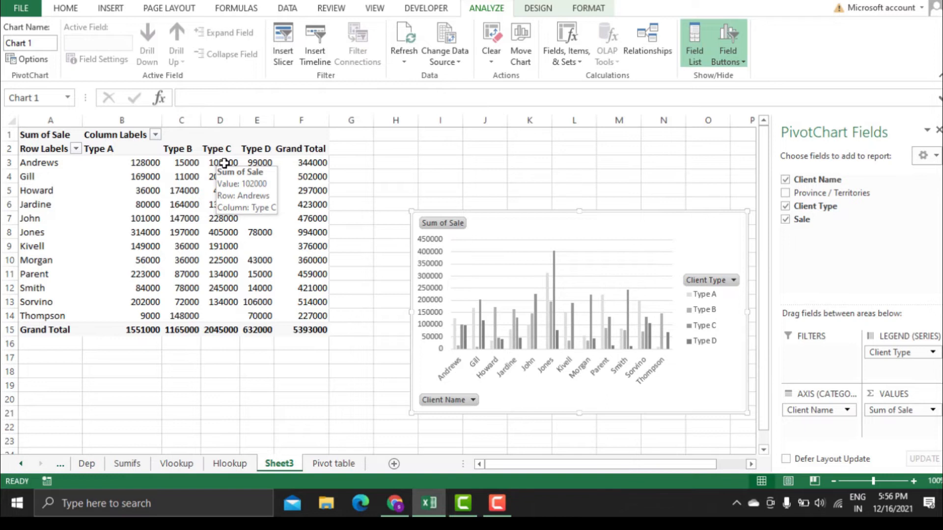
click(224, 162)
key(ctrl+Page_Down)
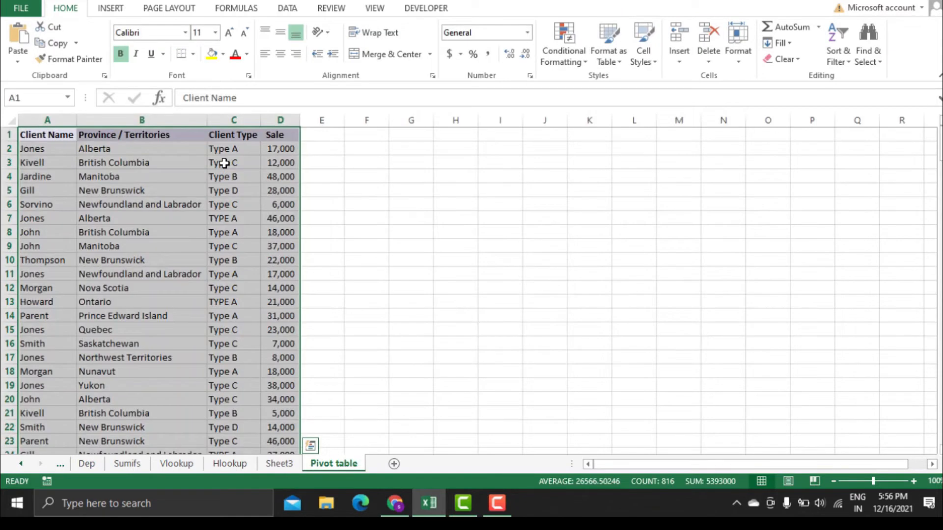
key(ctrl+Page_Up)
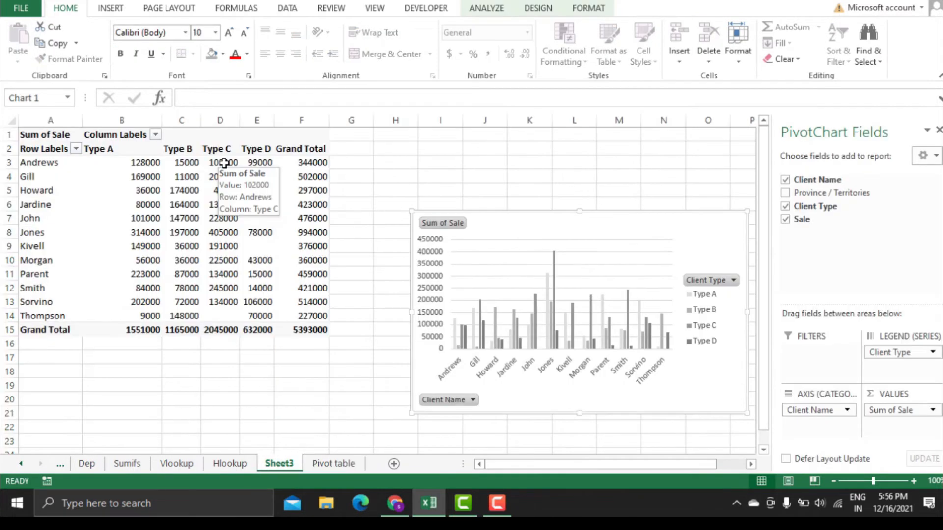
Make Client Type the report filter and filter the sales to Type A.
drag(873, 361, 818, 360)
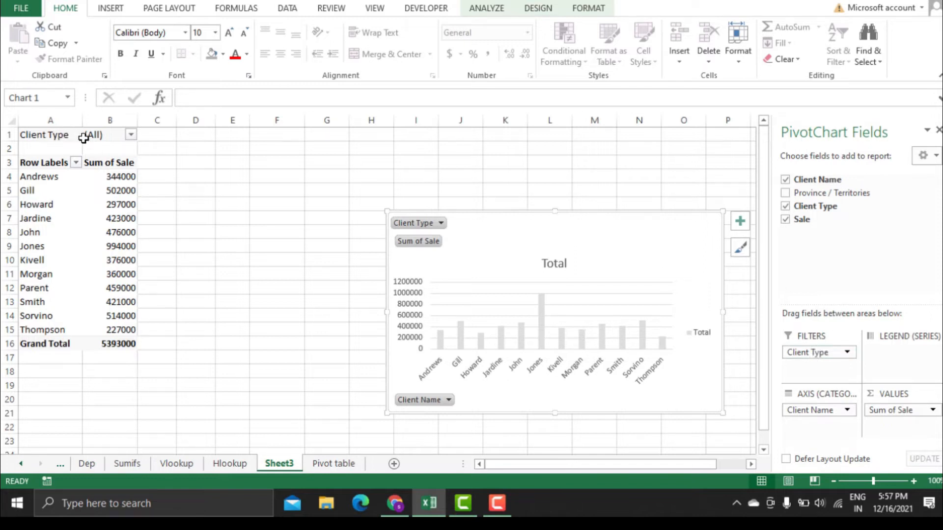
click(131, 136)
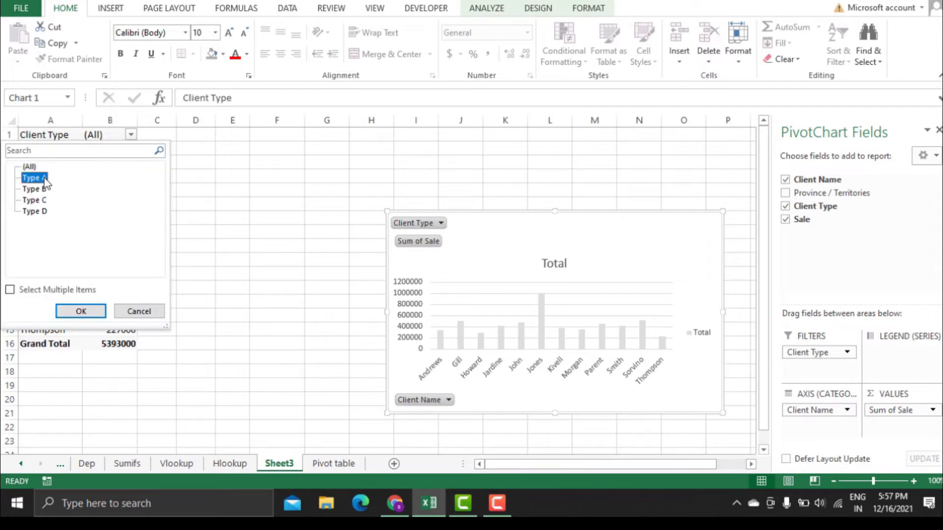
click(77, 307)
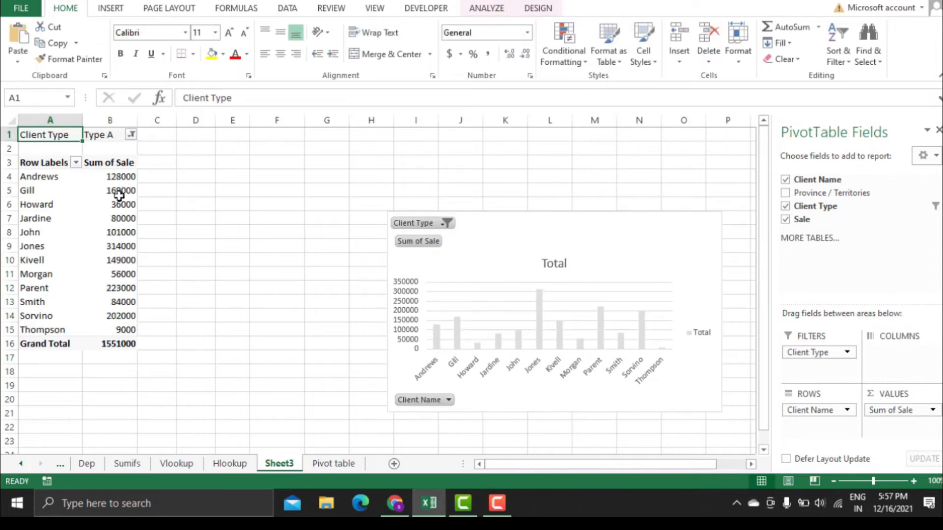
mouse_move(136, 329)
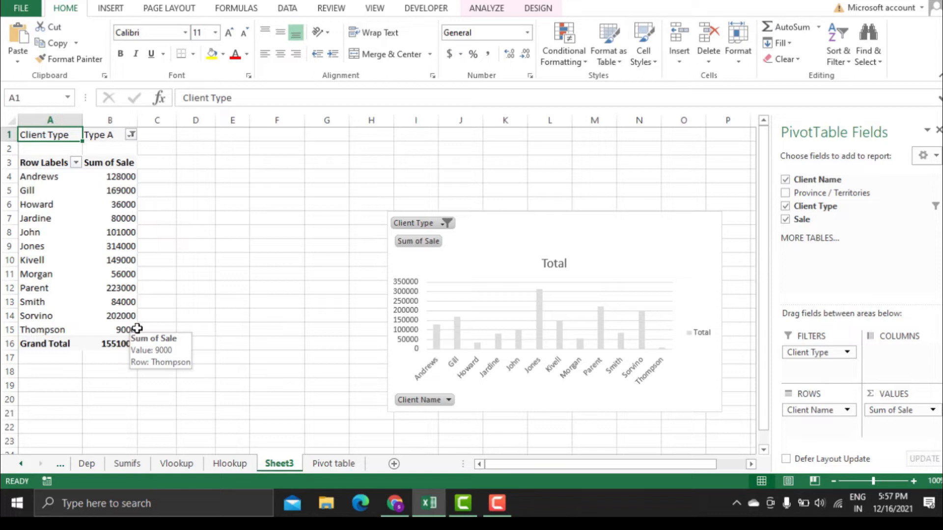
Use Province / Territories as the report filter and take Client Type out of the pivot table.
drag(796, 353, 892, 350)
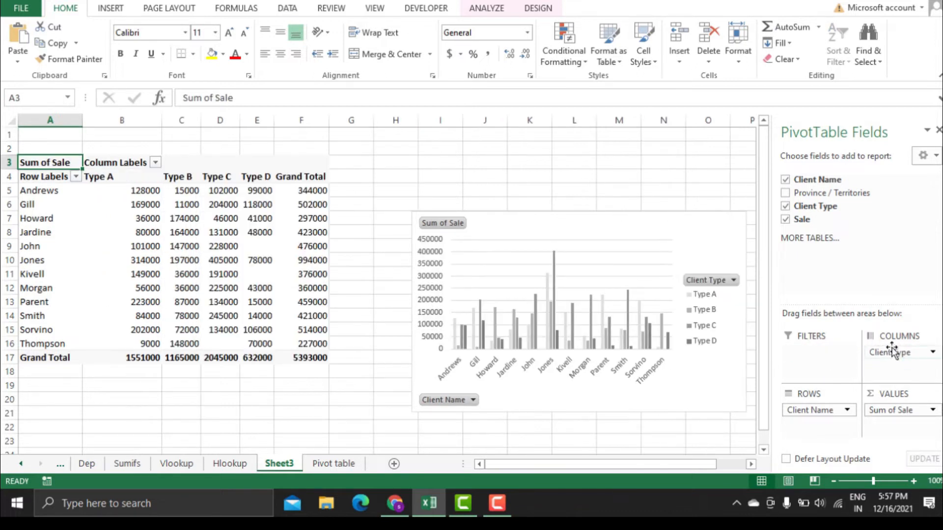
drag(808, 197, 818, 358)
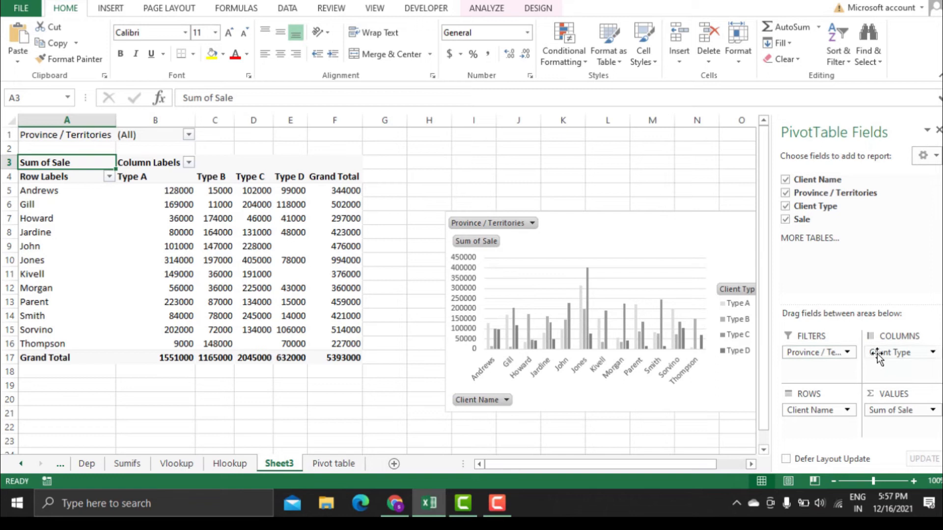
drag(878, 356, 841, 264)
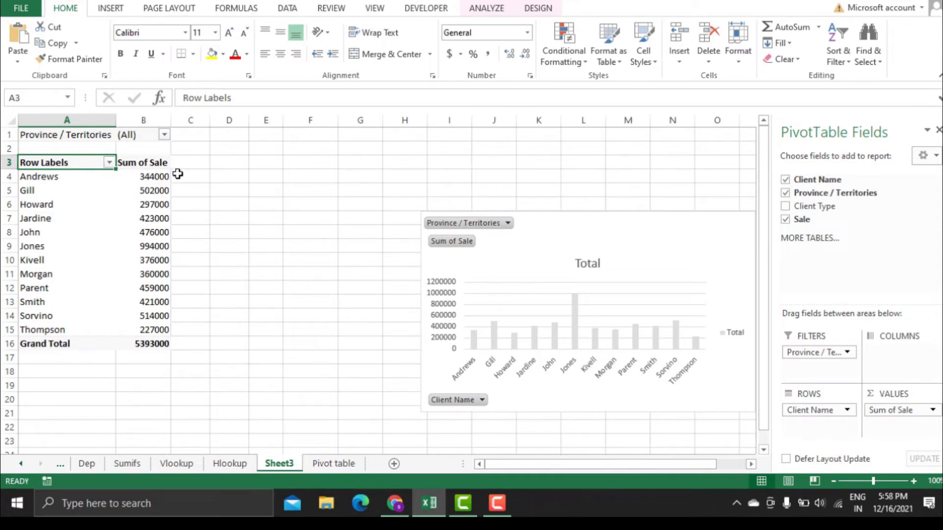
Filter the pivot table and chart to the province Alberta.
click(165, 136)
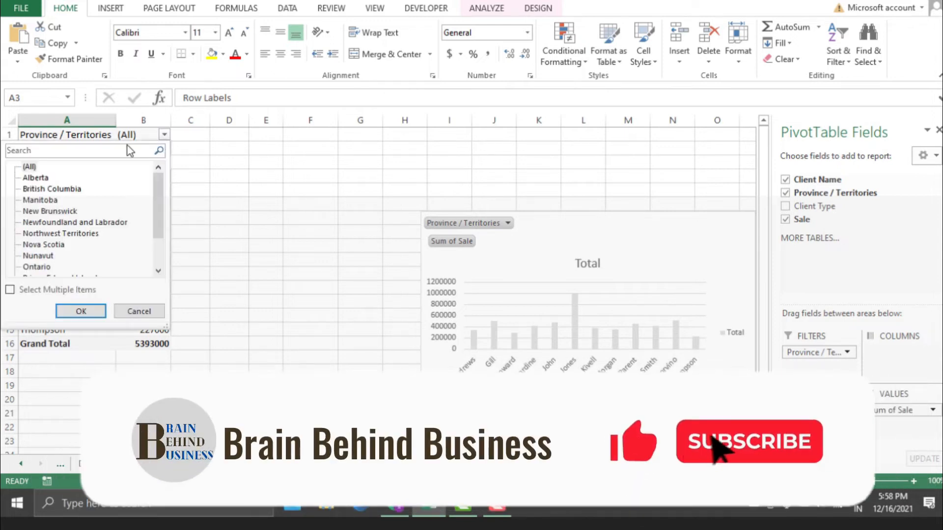
click(42, 180)
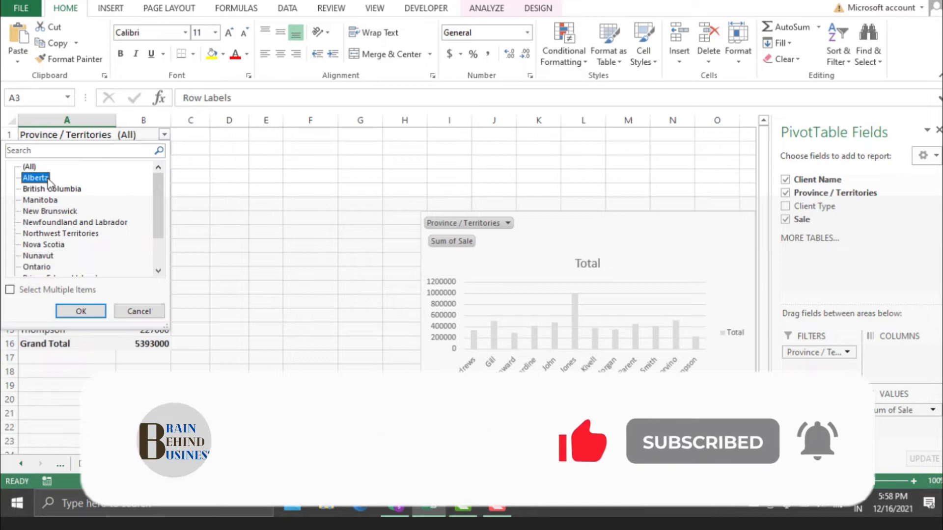
click(78, 311)
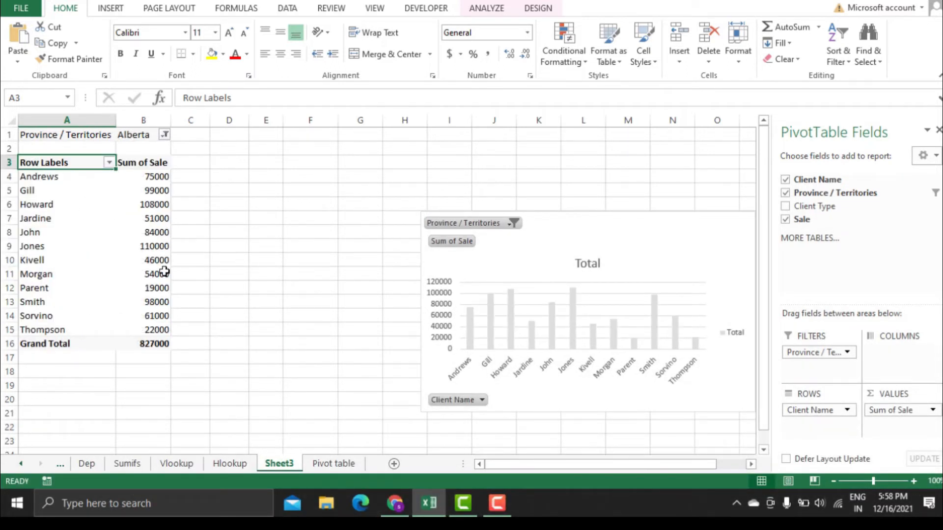
mouse_move(170, 316)
Filter the pivot table and chart to the province Ontario.
click(165, 136)
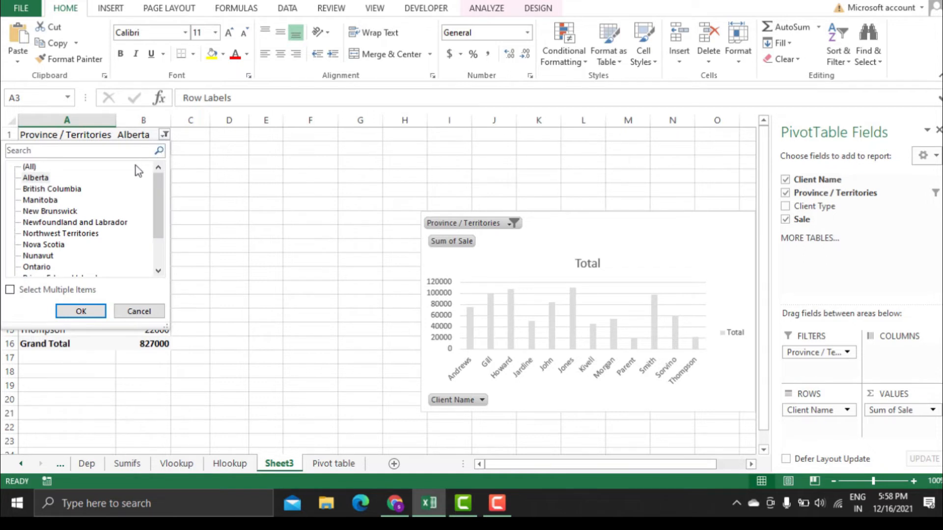
click(39, 267)
click(82, 309)
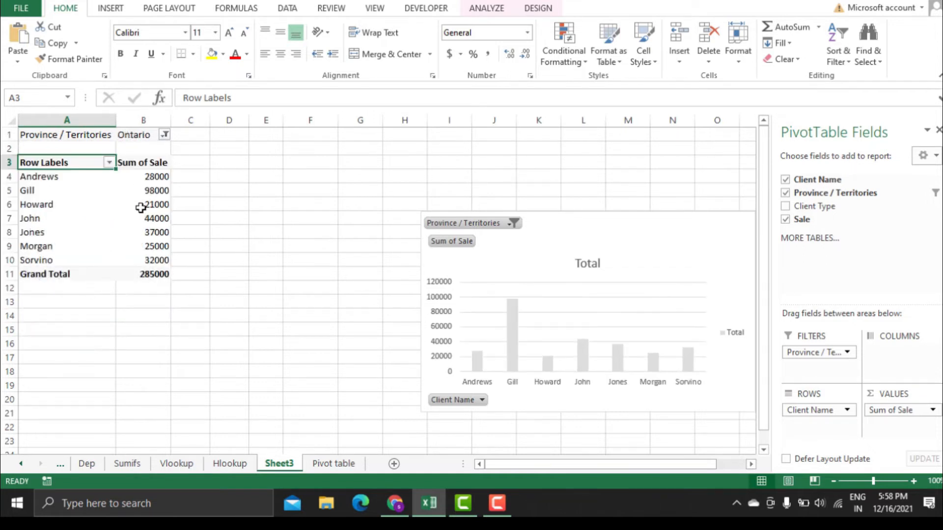
mouse_move(161, 255)
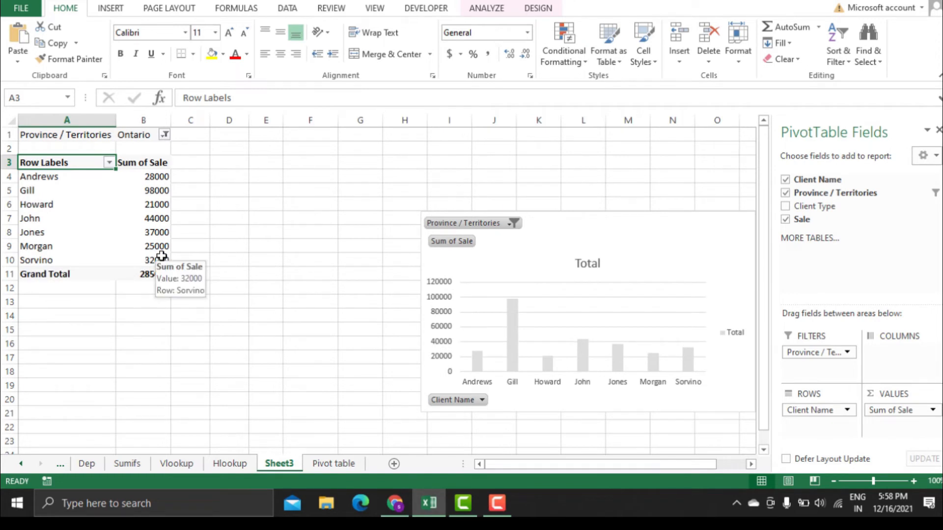
Try several PivotTable styles on the pivot table and apply the pale grey gridded one.
click(486, 9)
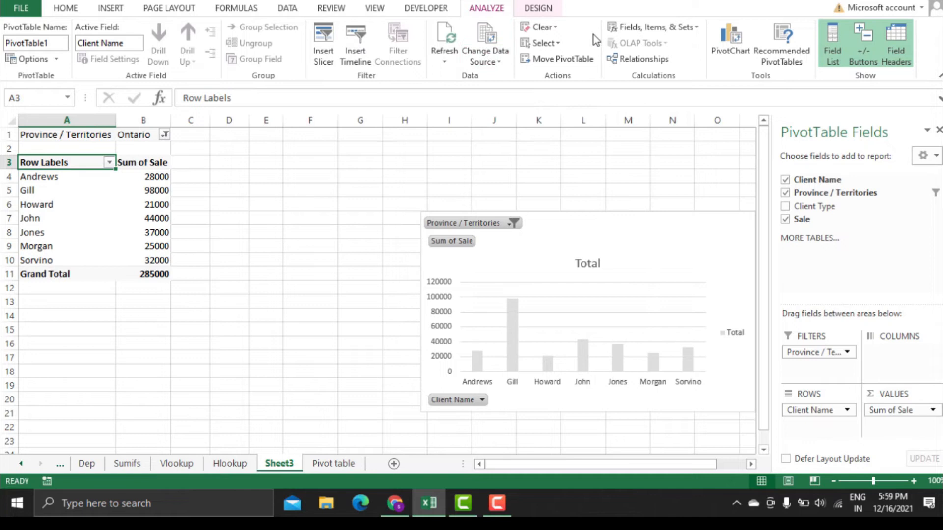
click(543, 10)
click(486, 41)
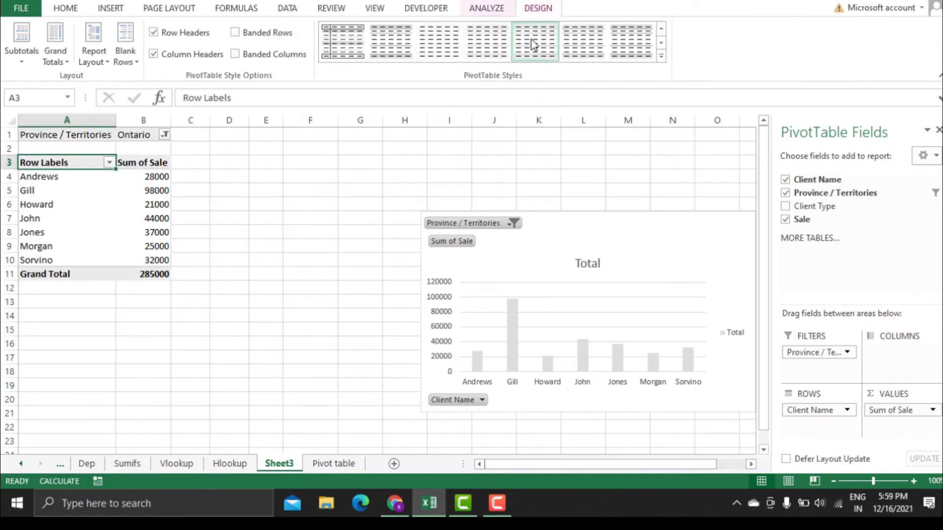
click(632, 42)
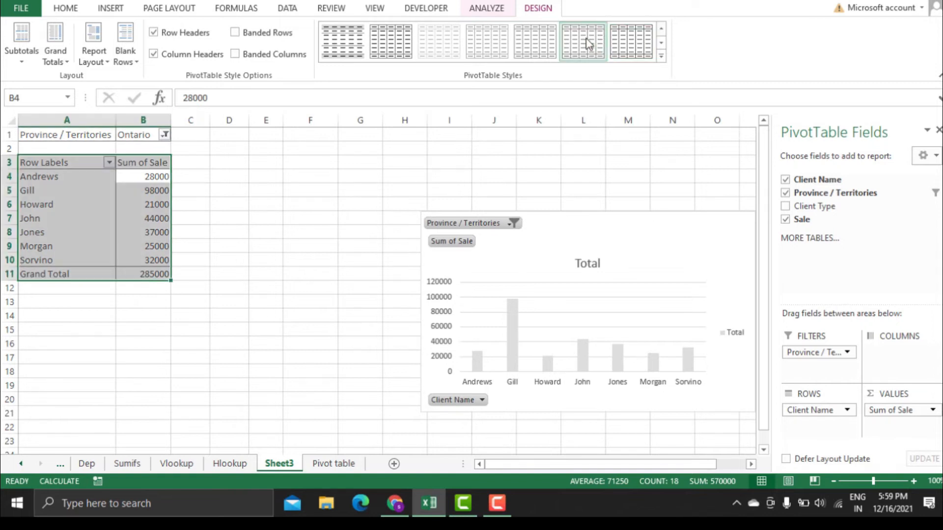
click(378, 55)
click(345, 52)
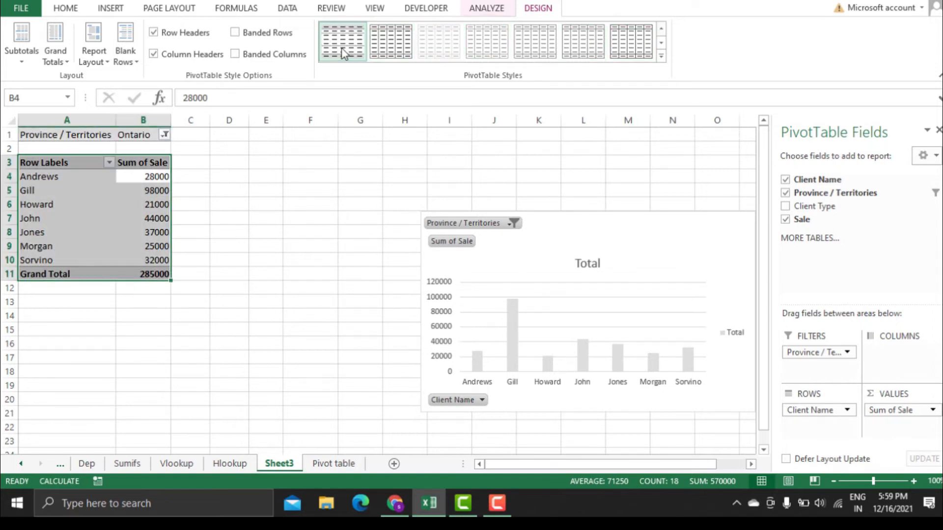
click(438, 41)
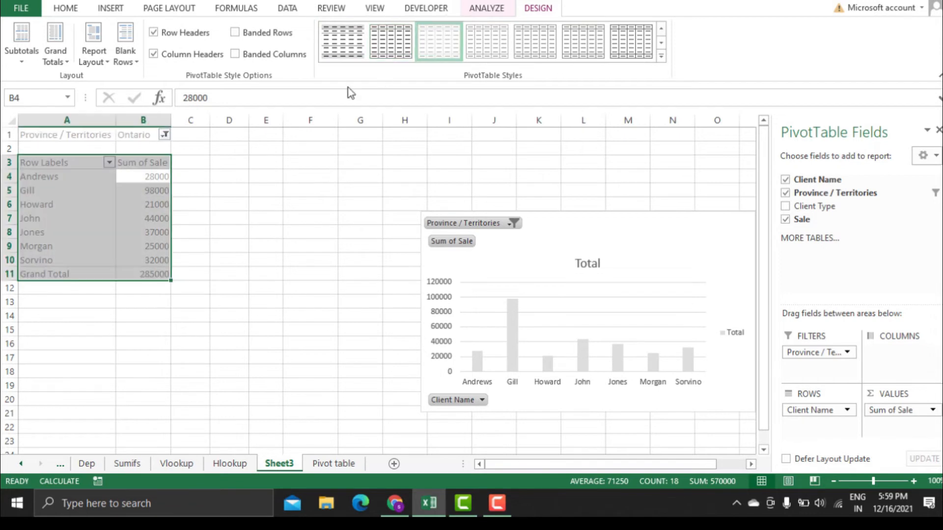
Insert a slicer for Province / Territories and place it just beside the pivot table.
click(235, 201)
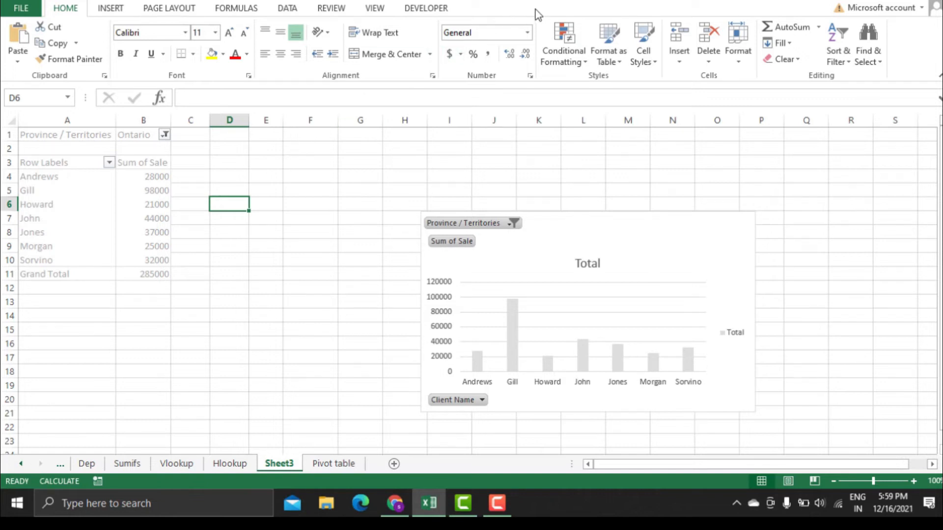
click(129, 204)
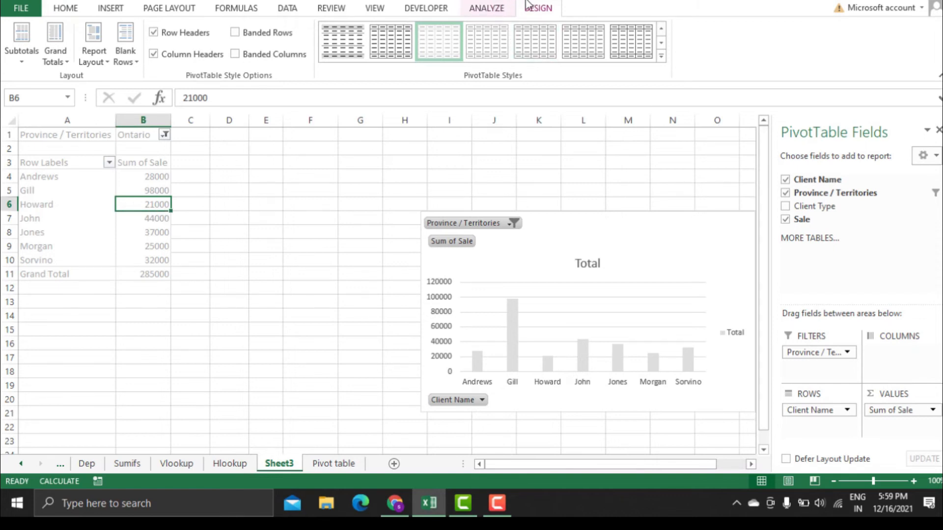
click(492, 12)
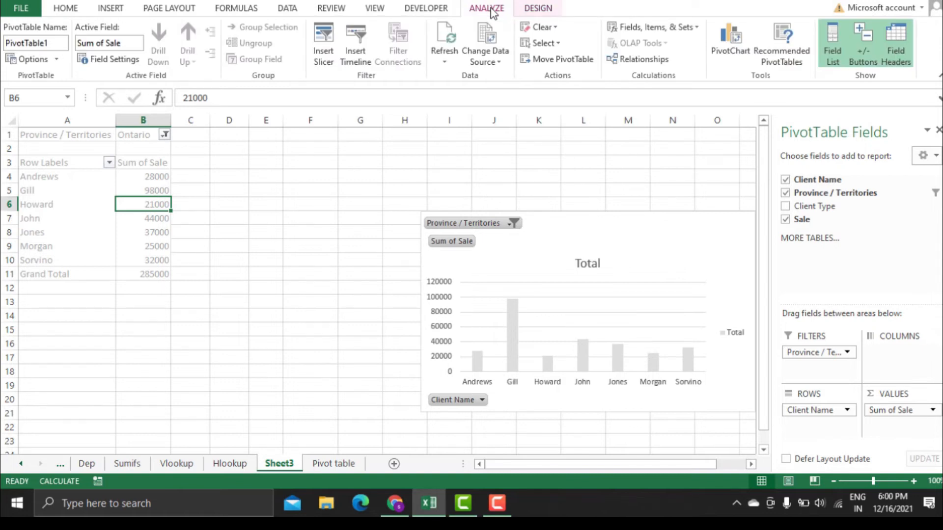
click(324, 52)
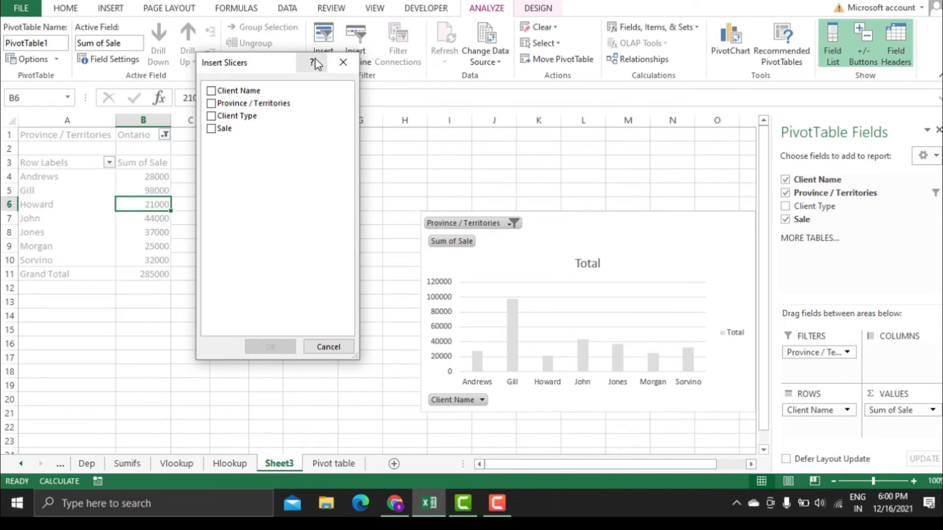
click(211, 103)
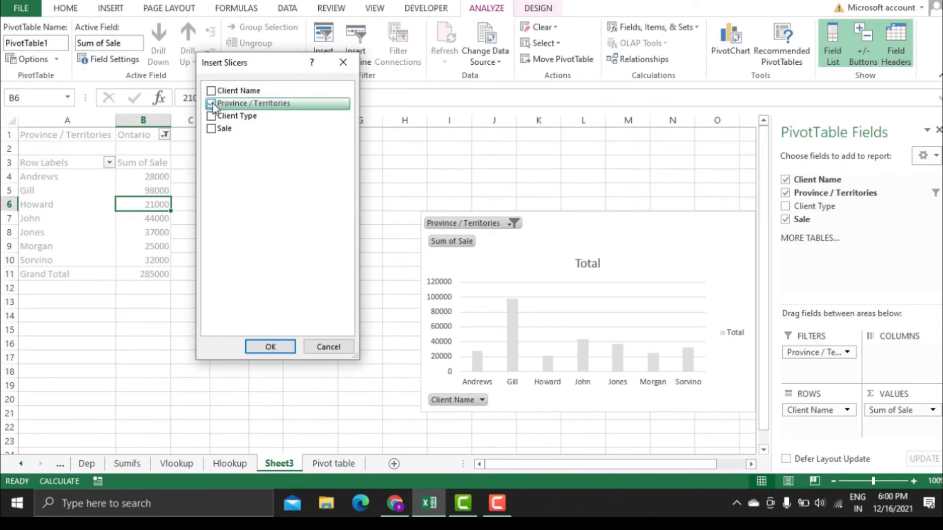
click(269, 347)
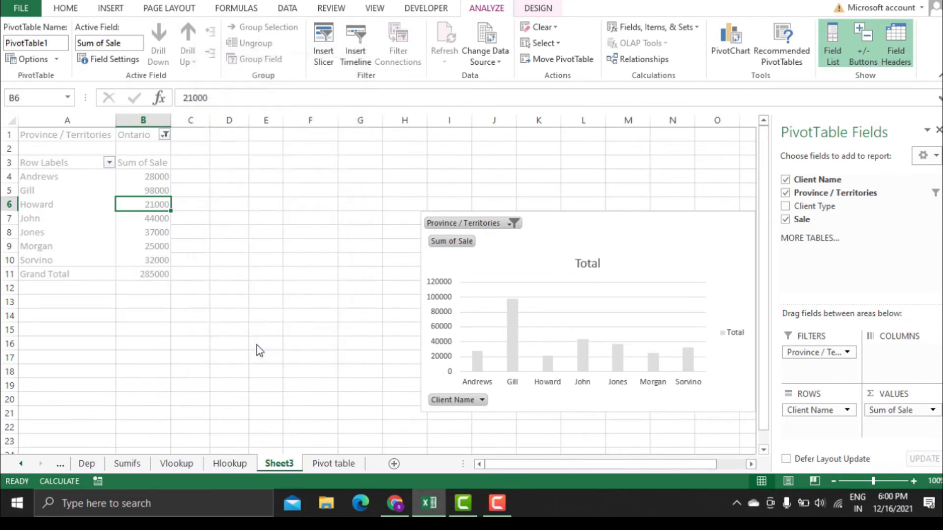
drag(432, 211, 313, 157)
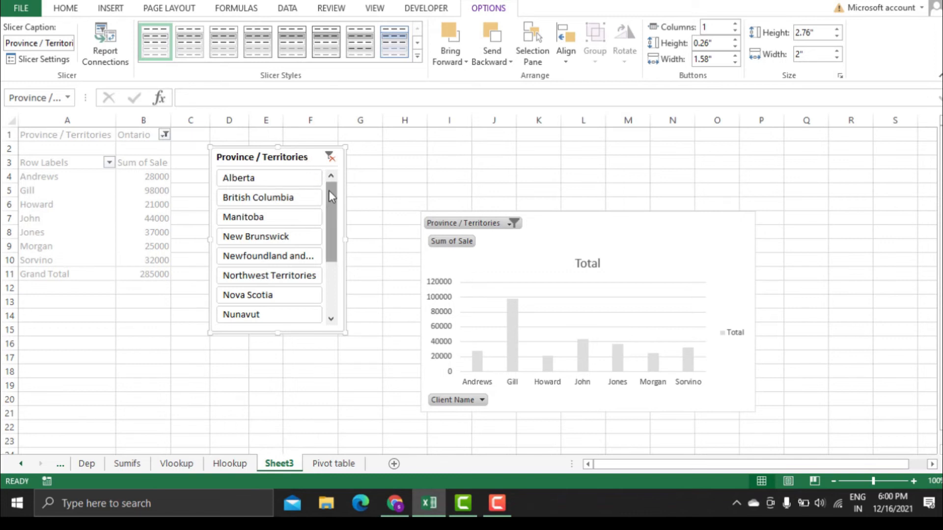
Clear the Ontario filter through the slicer, and try filtering the pivot table and chart by Nova Scotia and Quebec.
drag(329, 195, 324, 246)
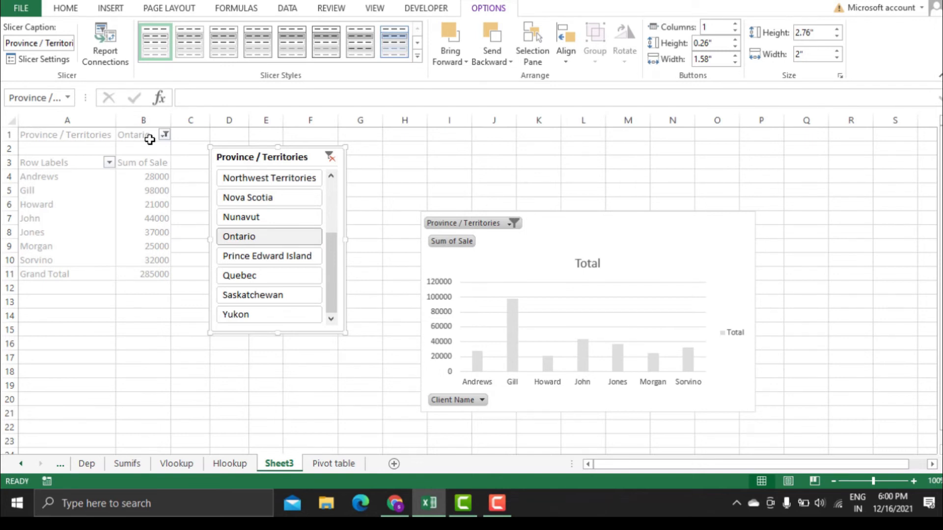
click(329, 159)
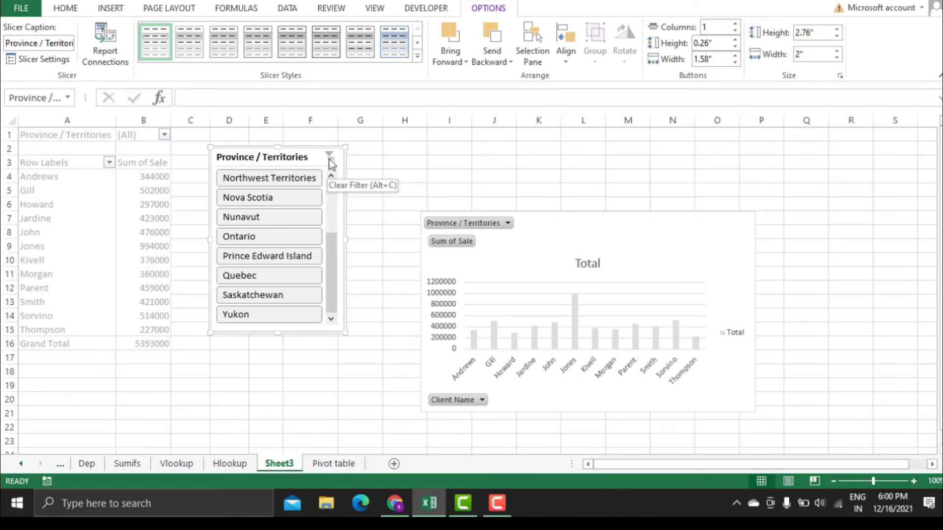
click(295, 192)
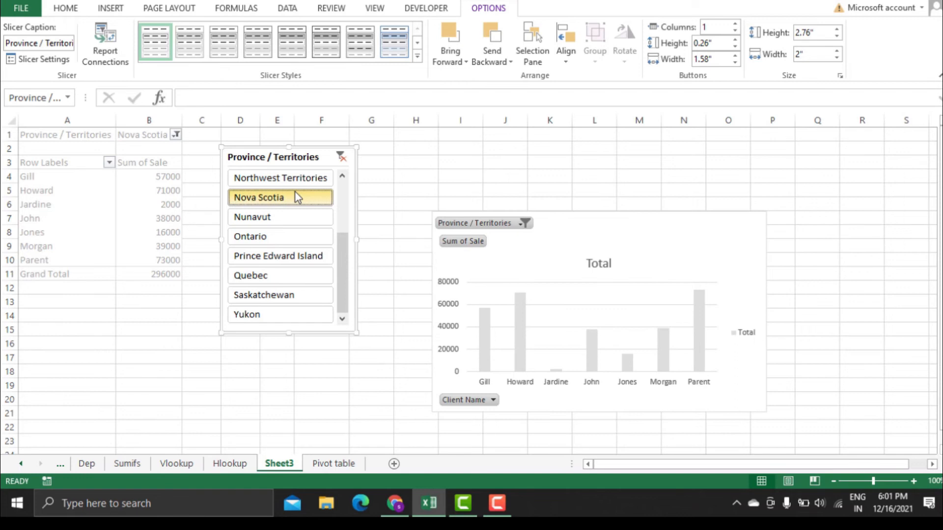
click(283, 284)
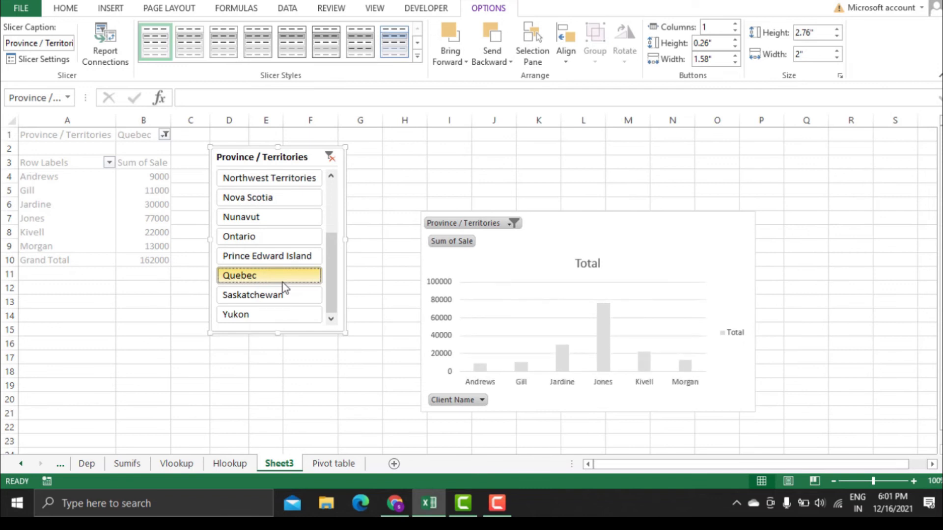
Switch the slicer through Manitoba, British Columbia, Newfoundland and Labrador and Northwest Territories, ending on Nunavut.
drag(329, 279, 329, 225)
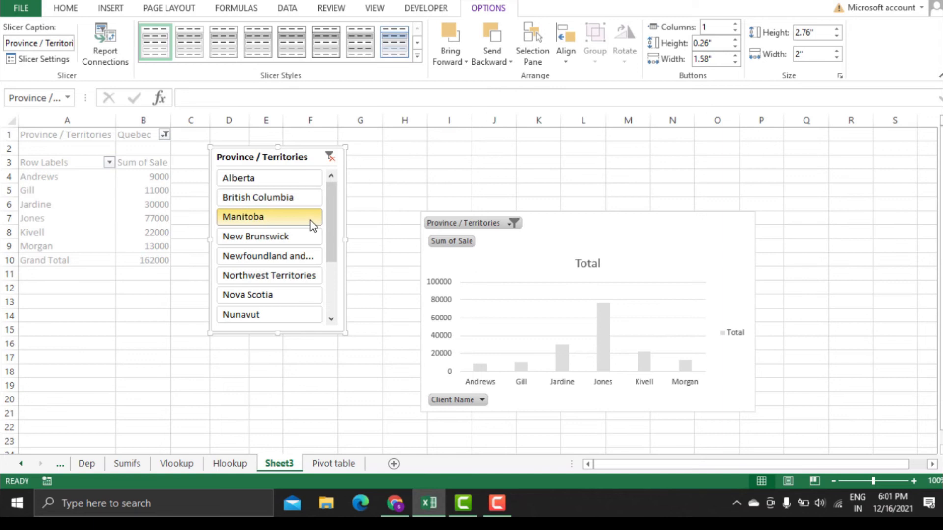
click(311, 221)
click(305, 198)
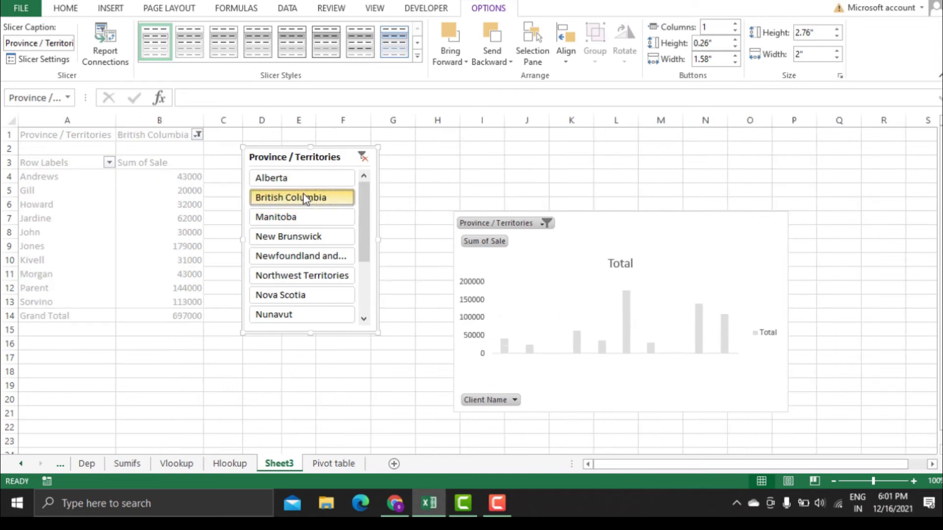
click(305, 255)
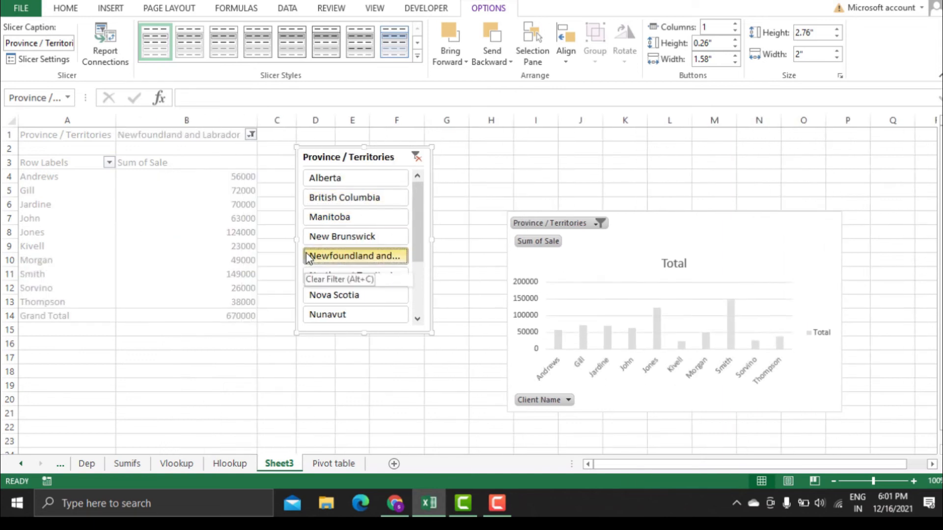
click(334, 276)
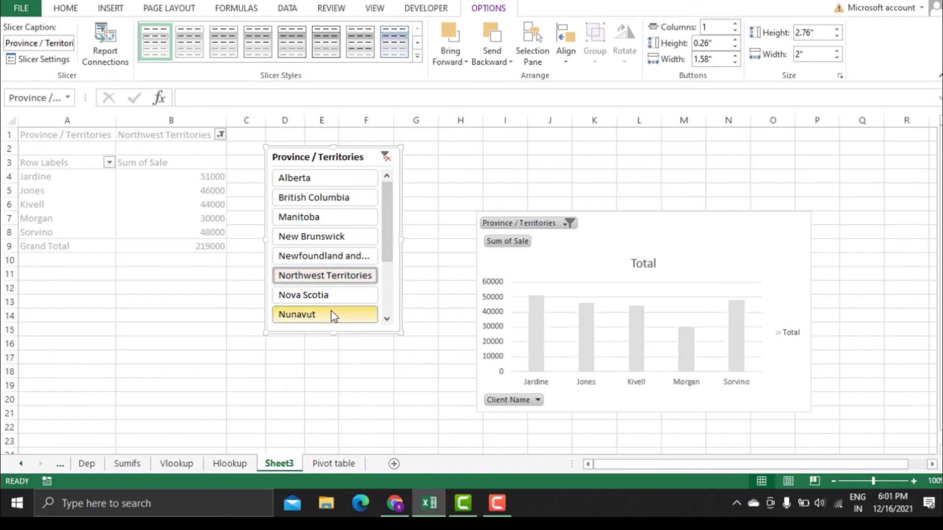
click(334, 316)
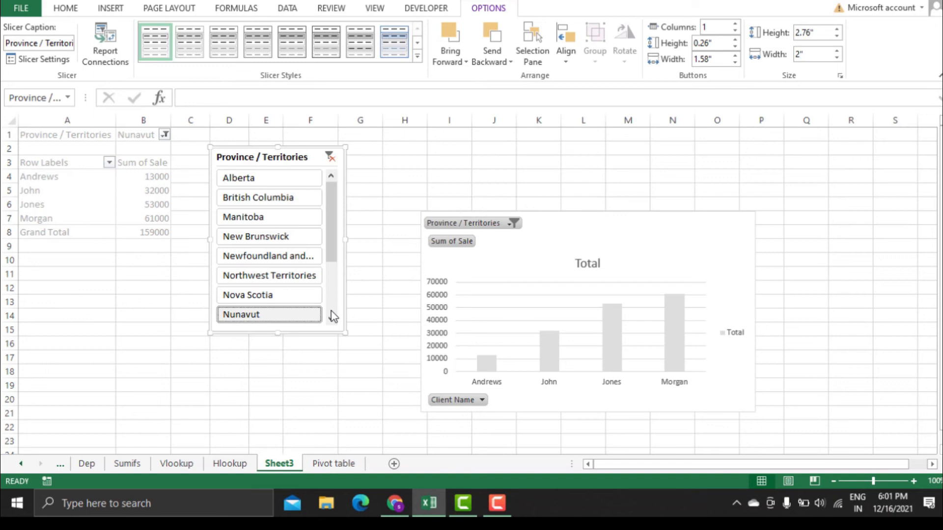
Insert a Client Type slicer beside the Province / Territories slicer and move the chart clear of it.
click(147, 206)
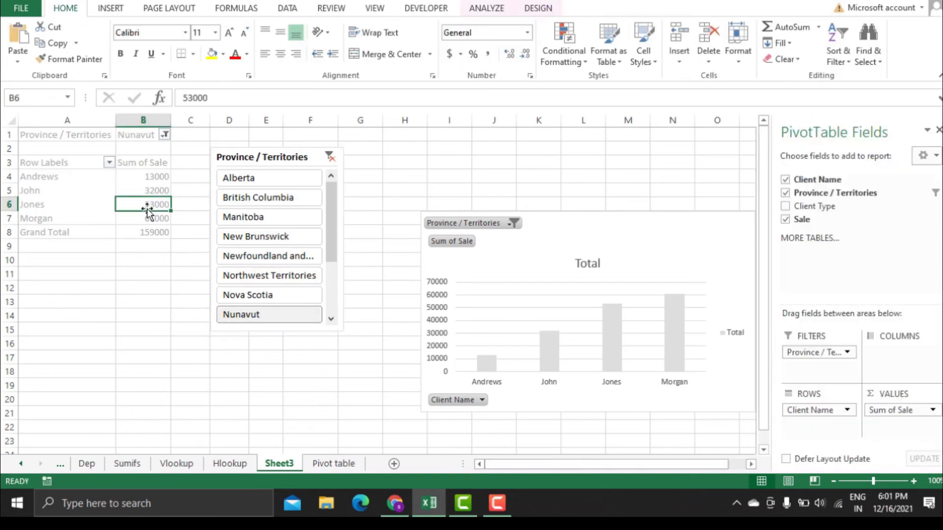
click(482, 11)
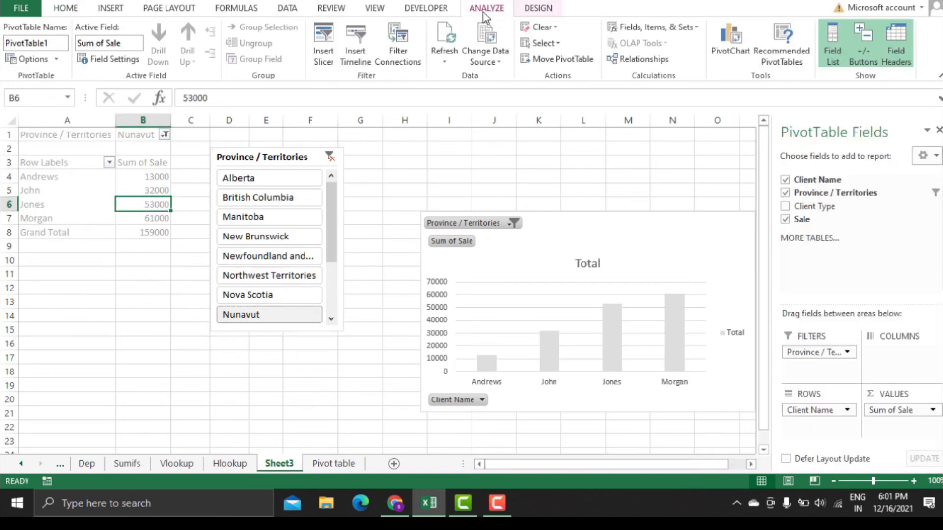
click(323, 49)
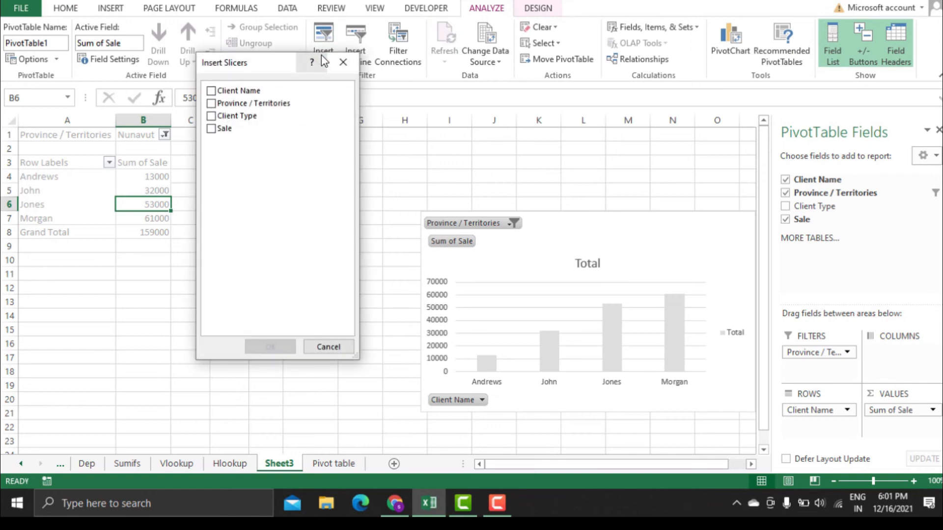
click(212, 117)
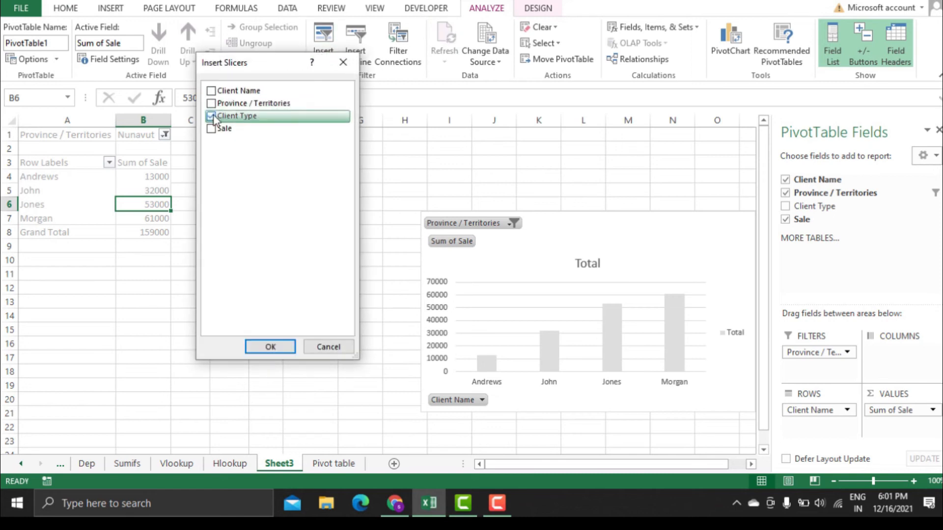
click(265, 349)
drag(368, 219, 389, 158)
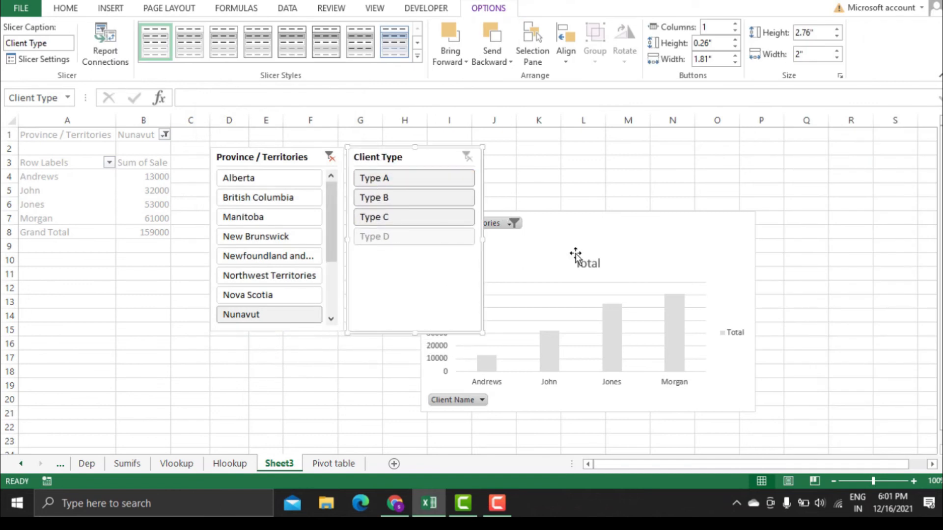
drag(583, 242, 685, 187)
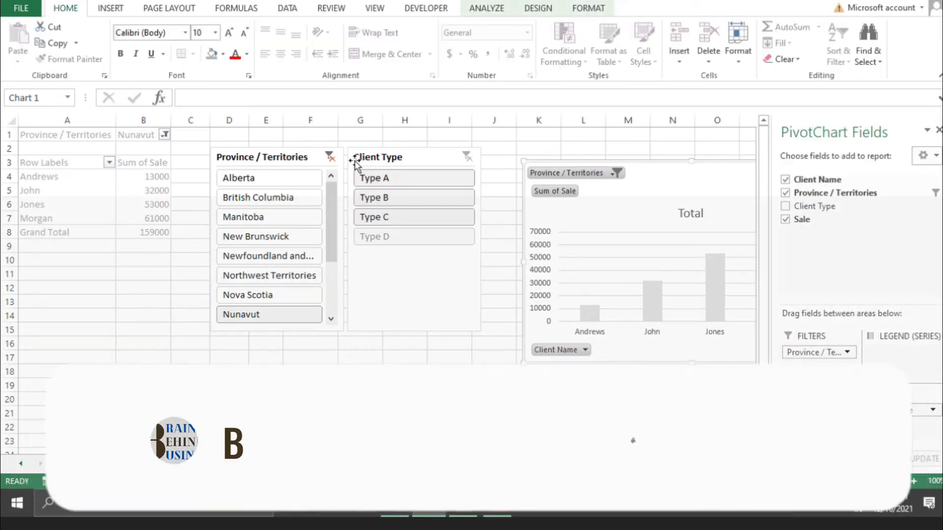
Use the slicers to show client Type B for all provinces and narrow the pivot table and chart to Type D in Manitoba.
click(332, 158)
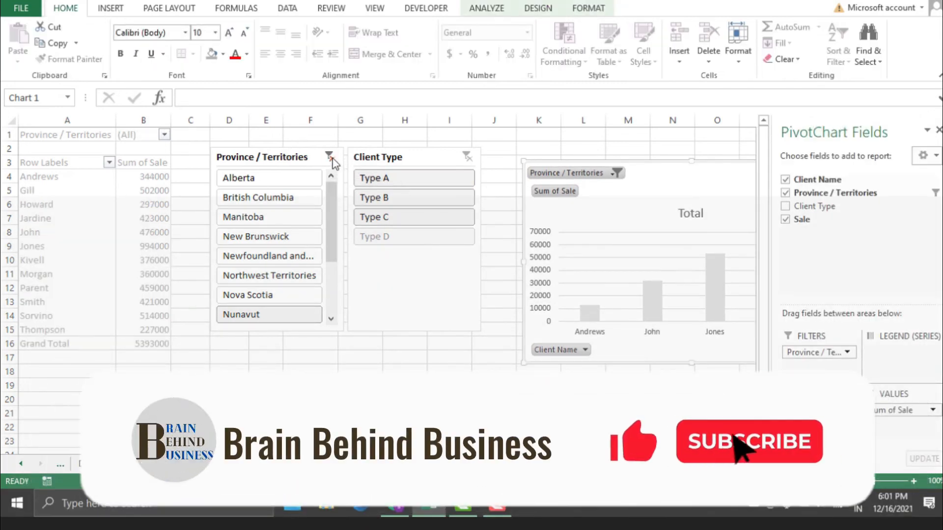
click(427, 204)
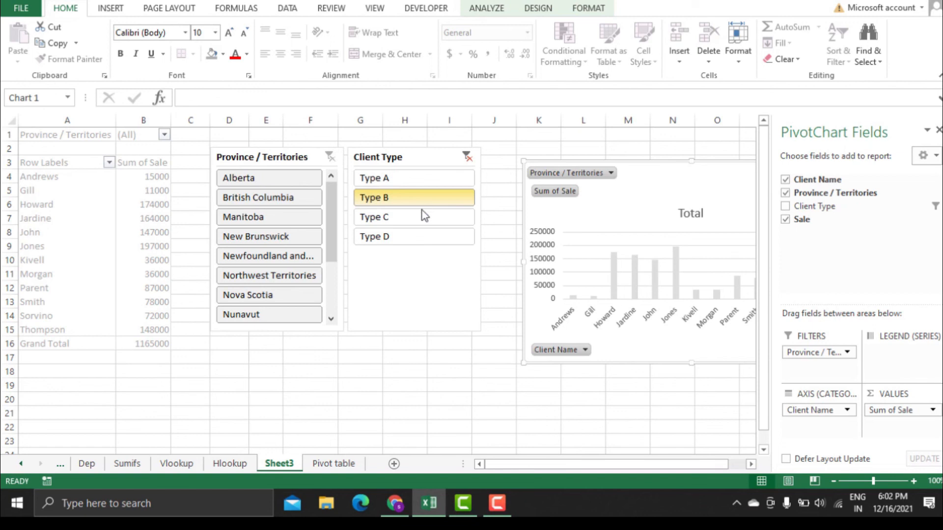
click(405, 240)
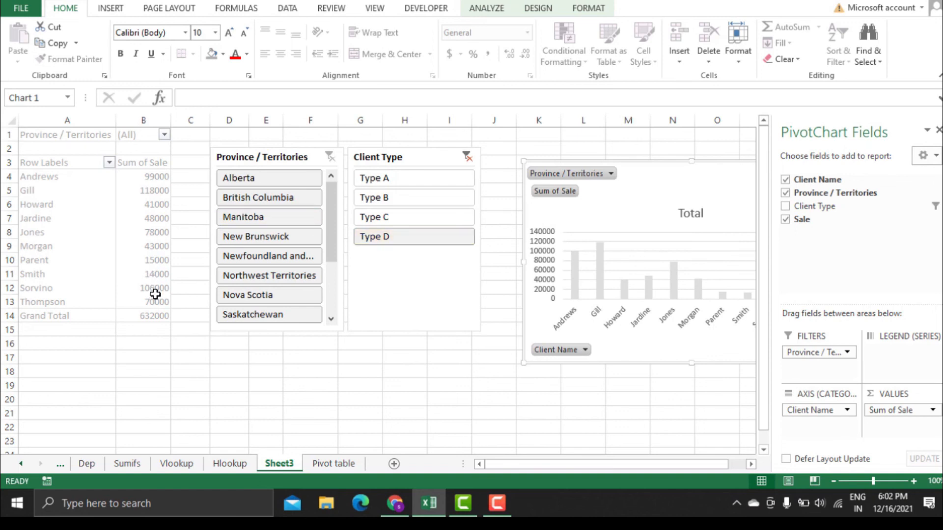
mouse_move(164, 289)
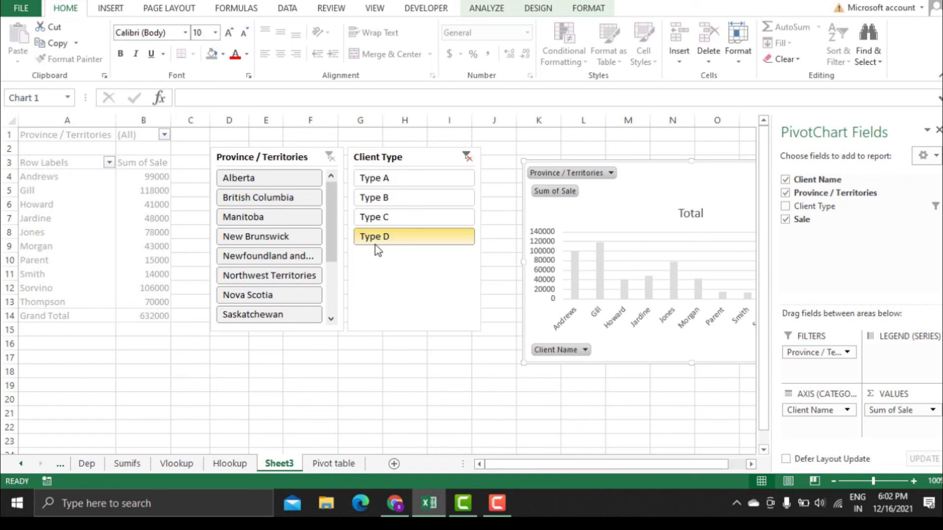
click(311, 226)
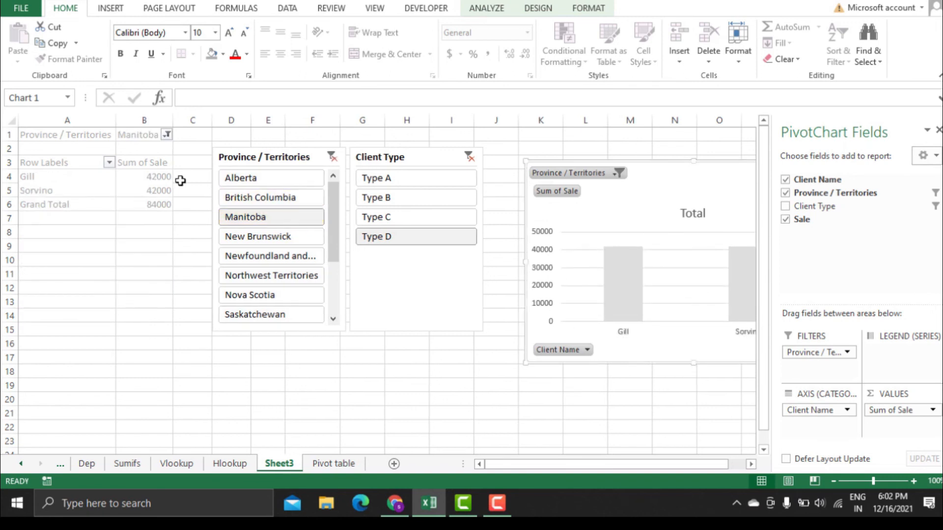